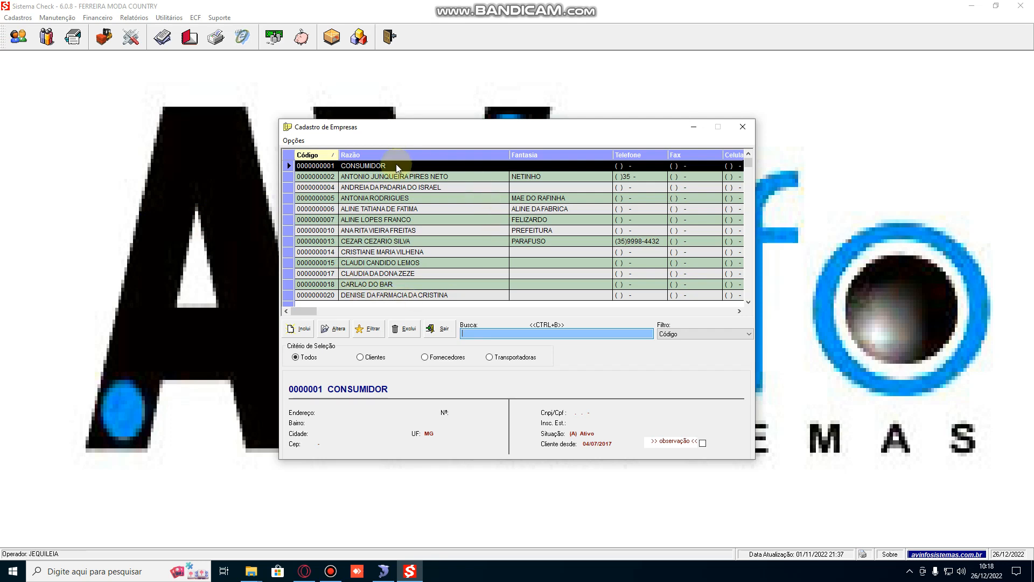
Open a new company registration, keeping person type Física and setting the IE indicator to 09 - Não Contribuinte.
{"action": "left_click", "coordinate": [297, 331]}
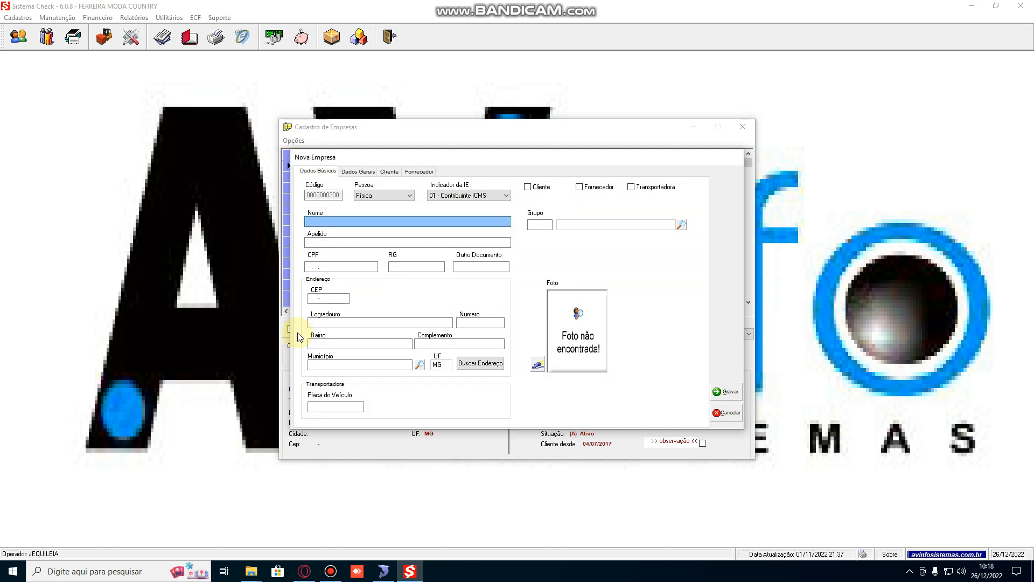
{"action": "left_click", "coordinate": [410, 195]}
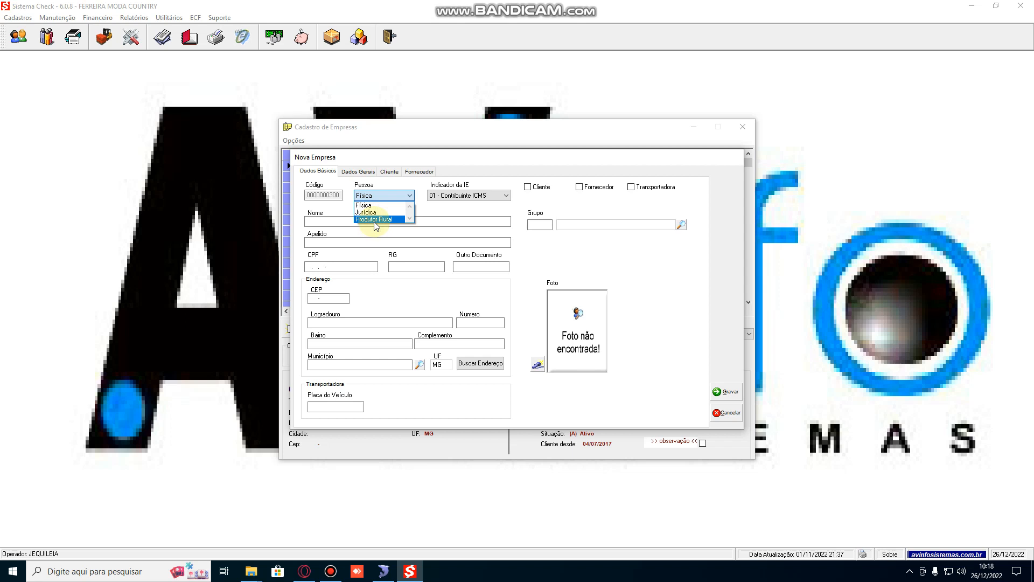
{"action": "left_click", "coordinate": [364, 206]}
{"action": "left_click", "coordinate": [445, 196]}
{"action": "left_click", "coordinate": [446, 220]}
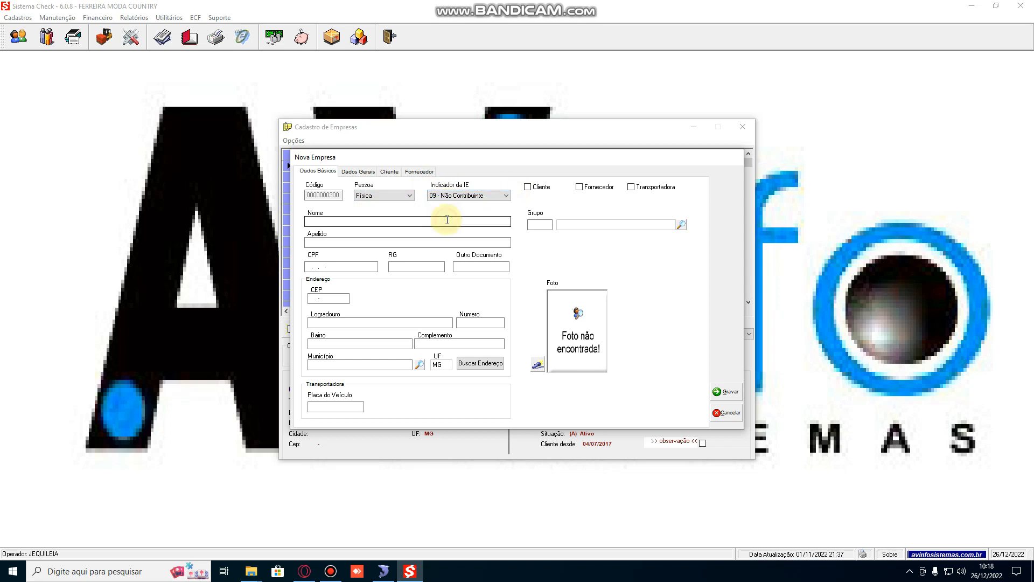
Switch the person type to Jurídica and the IE indicator to 01 - Contribuinte ICMS.
{"action": "left_click", "coordinate": [410, 197]}
{"action": "left_click", "coordinate": [372, 213]}
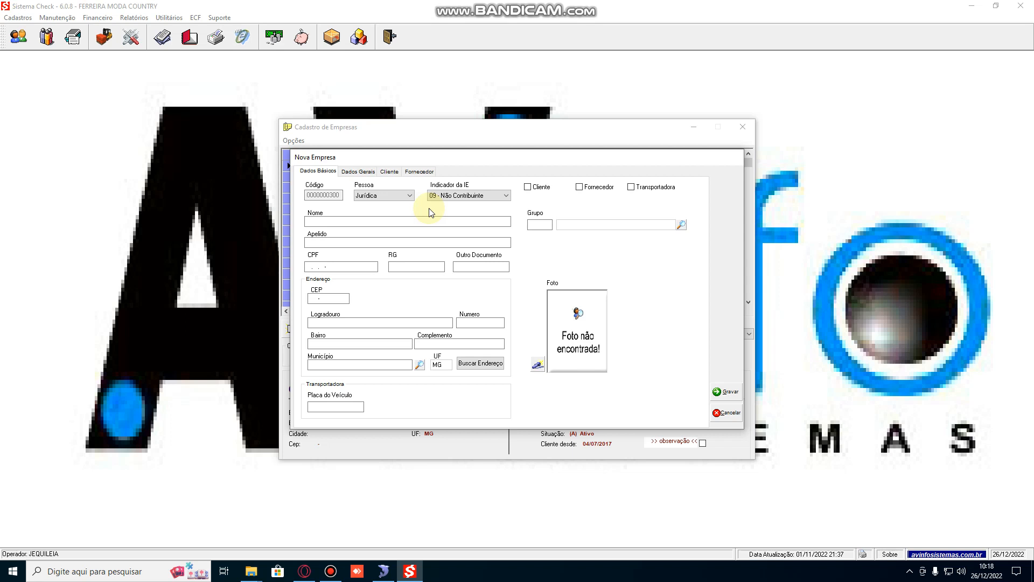
{"action": "left_click", "coordinate": [488, 196]}
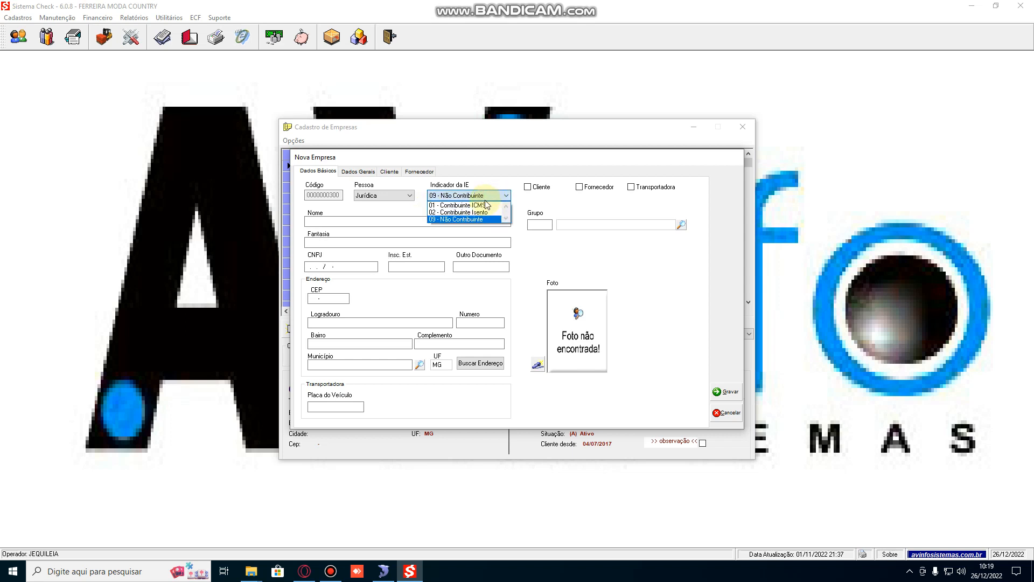
{"action": "left_click", "coordinate": [484, 205]}
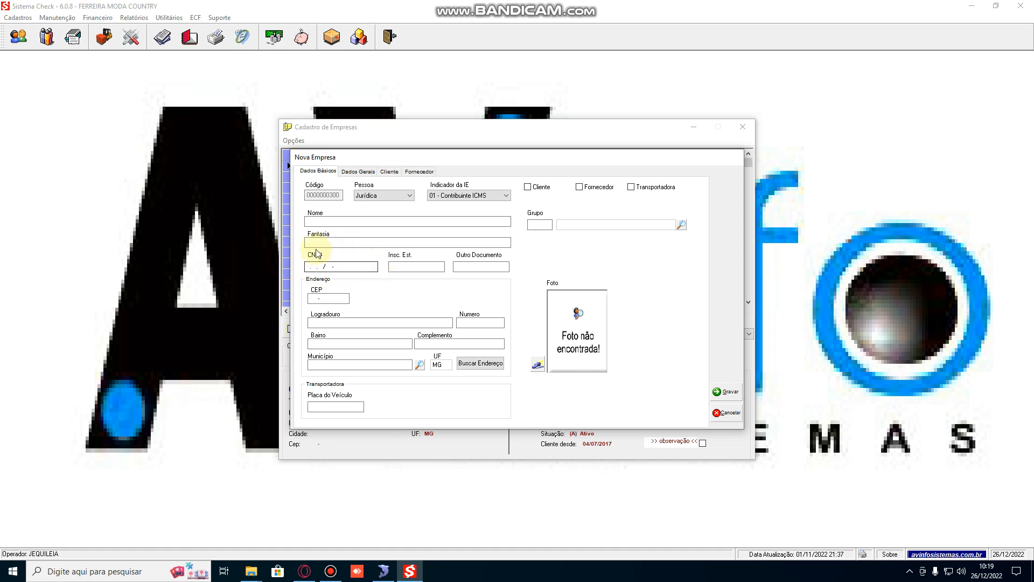
{"action": "left_click", "coordinate": [390, 267]}
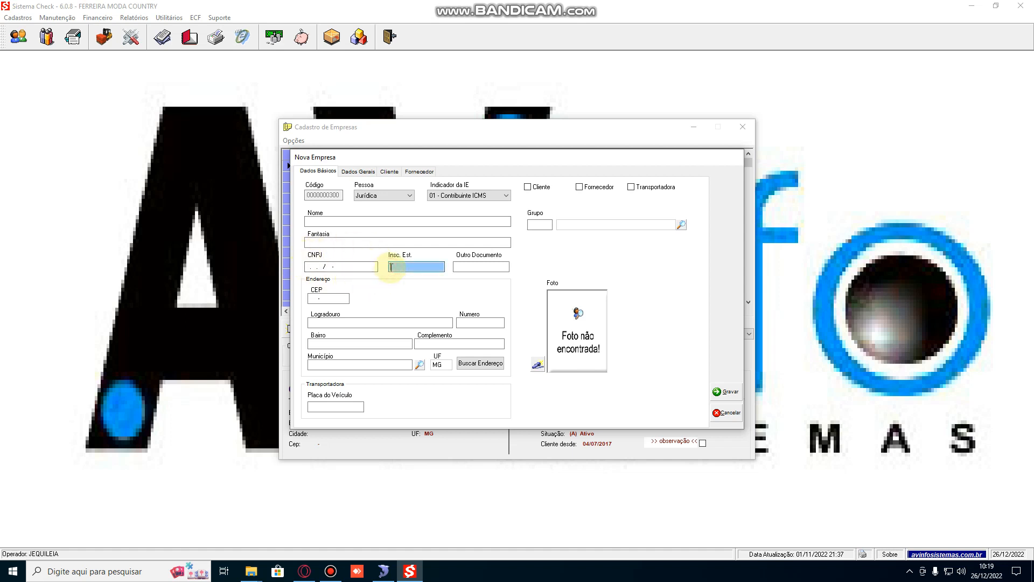
Set the IE indicator back to 09 - Não Contribuinte and edit the ISENTO entry in Insc. Est.
{"action": "left_click", "coordinate": [458, 195]}
{"action": "left_click", "coordinate": [458, 219]}
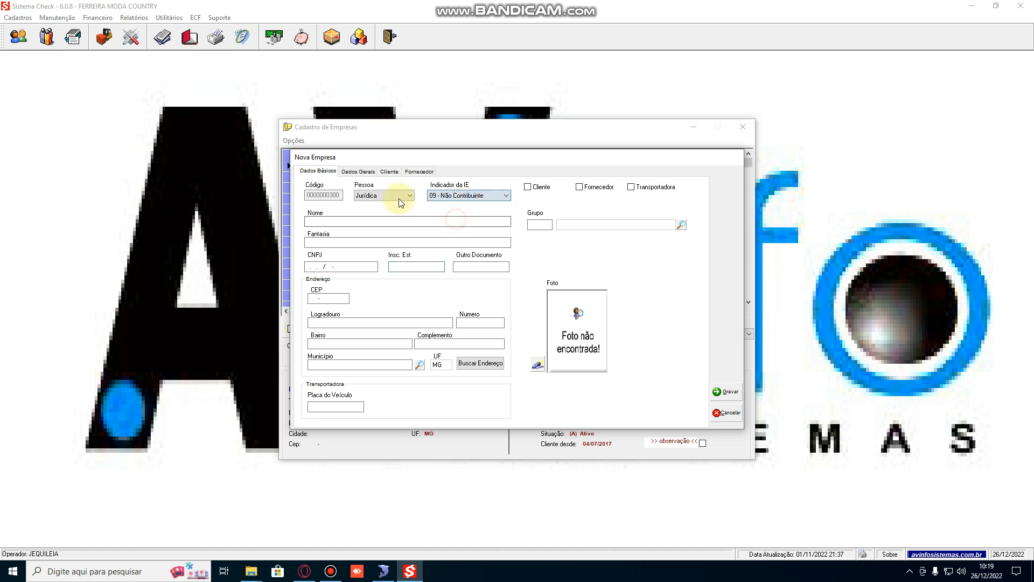
{"action": "left_click", "coordinate": [397, 268]}
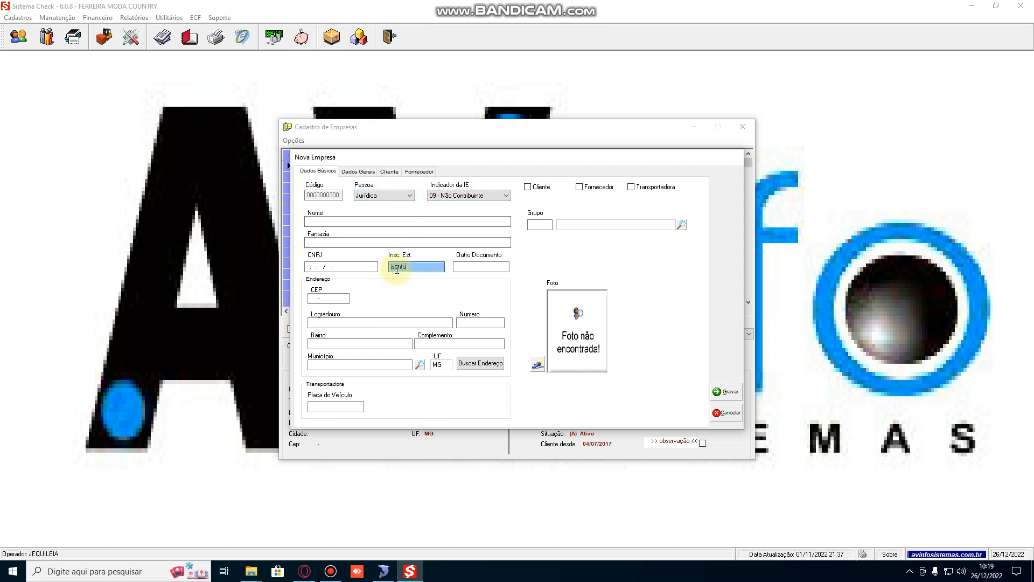
{"action": "key", "text": "BackSpace"}
{"action": "key", "text": "BackSpace"}
{"action": "key", "text": "BackSpace"}
{"action": "key", "text": "BackSpace"}
{"action": "type", "text": "SENT"}
{"action": "key", "text": "BackSpace"}
{"action": "key", "text": "BackSpace"}
{"action": "key", "text": "BackSpace"}
{"action": "key", "text": "BackSpace"}
{"action": "left_click", "coordinate": [504, 196]}
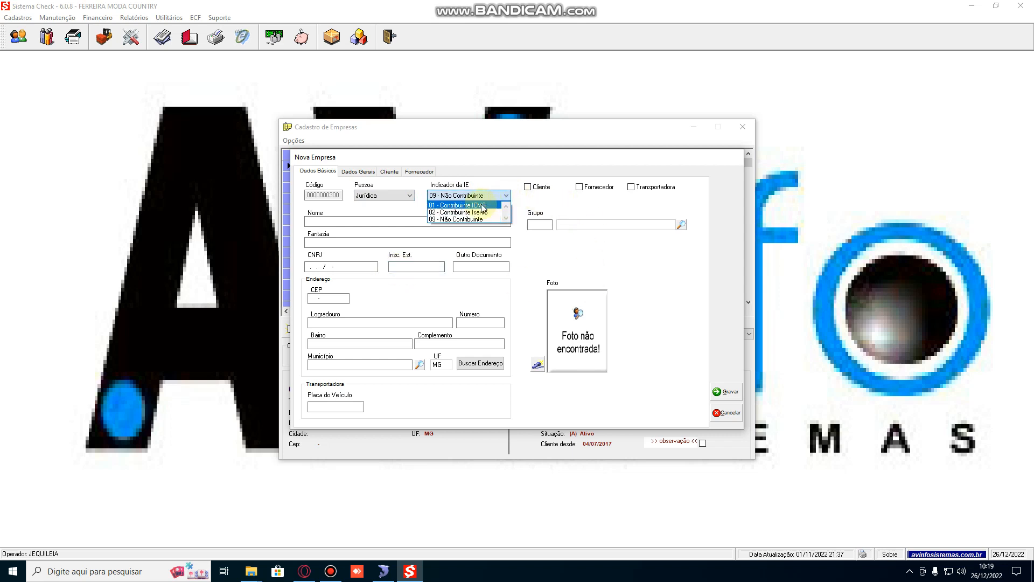
{"action": "left_click", "coordinate": [481, 206]}
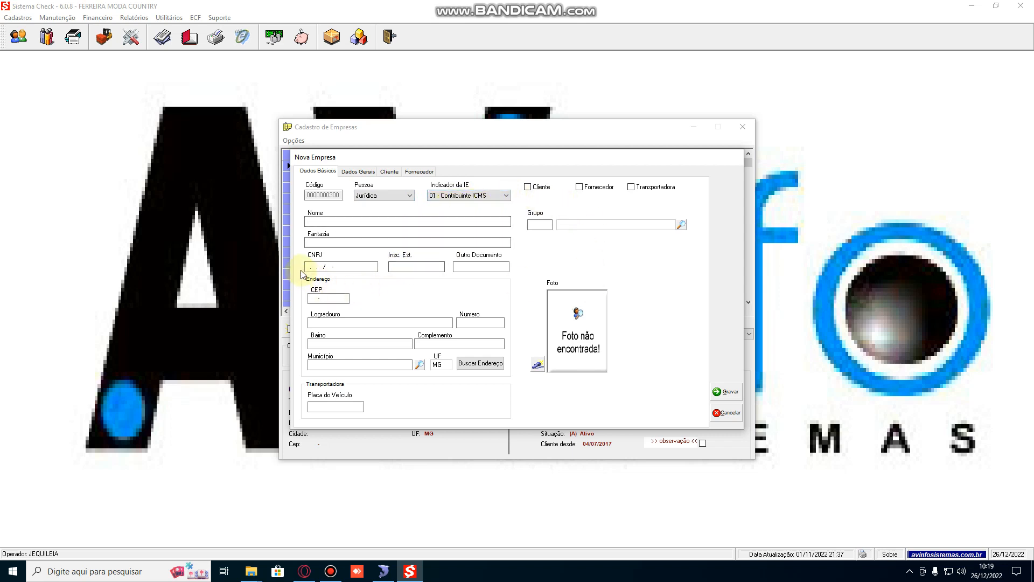
{"action": "left_click", "coordinate": [319, 266]}
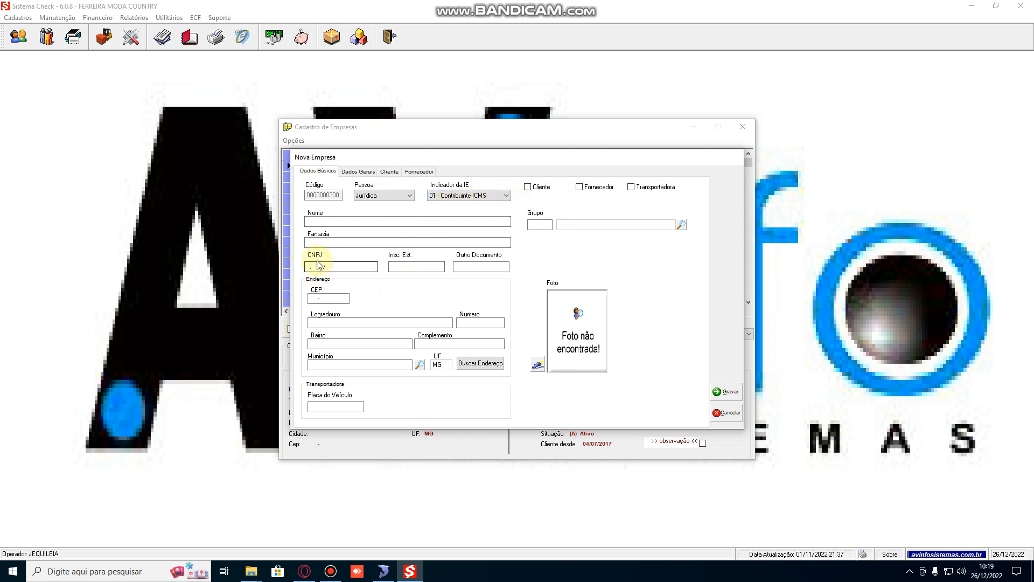
{"action": "left_click", "coordinate": [392, 266]}
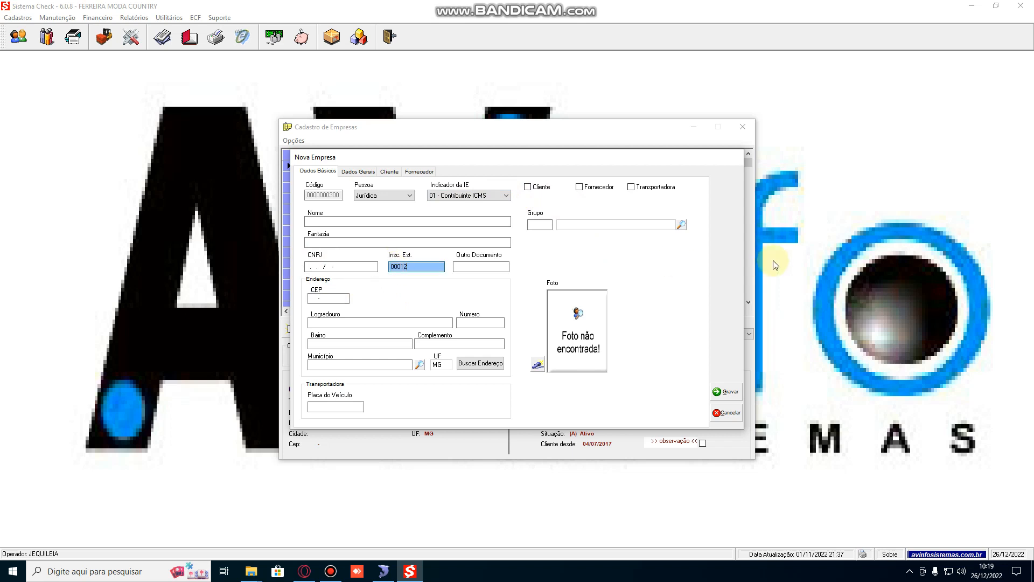
{"action": "type", "text": "000123000123"}
{"action": "left_click", "coordinate": [308, 297]}
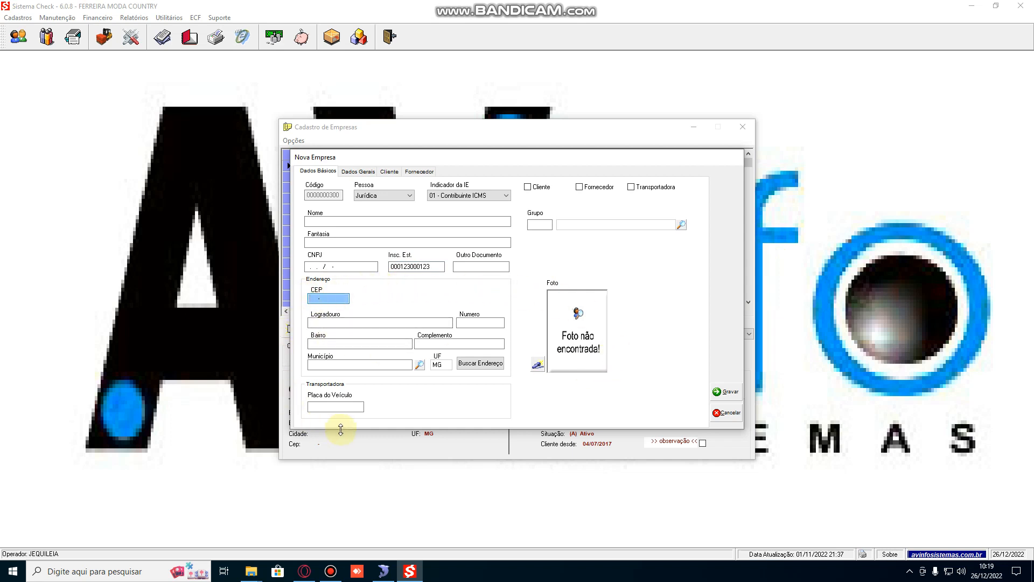
Review the Dados Gerais, Cliente and Outros tabs of the new company form.
{"action": "left_click", "coordinate": [354, 174]}
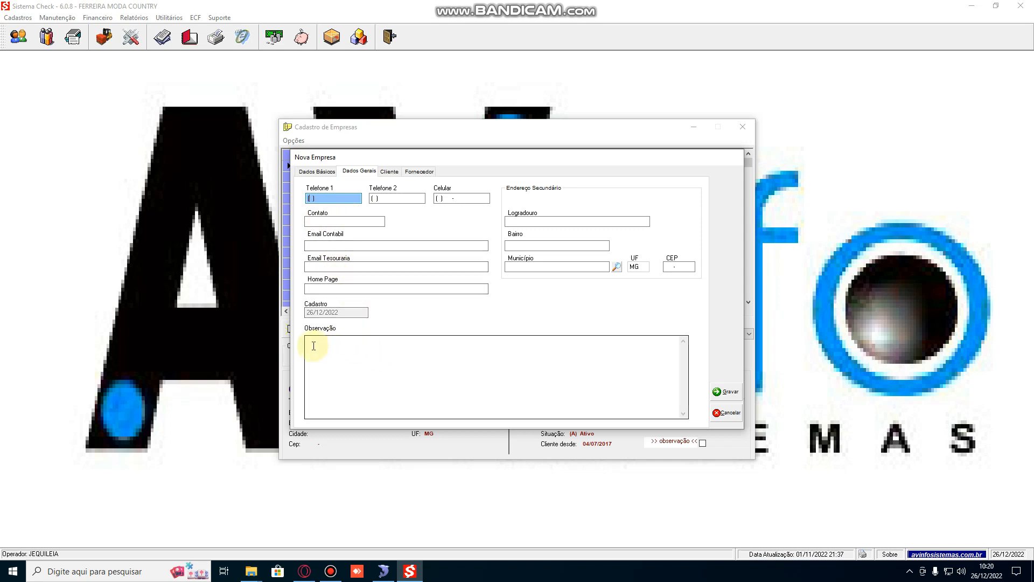
{"action": "left_click", "coordinate": [400, 356]}
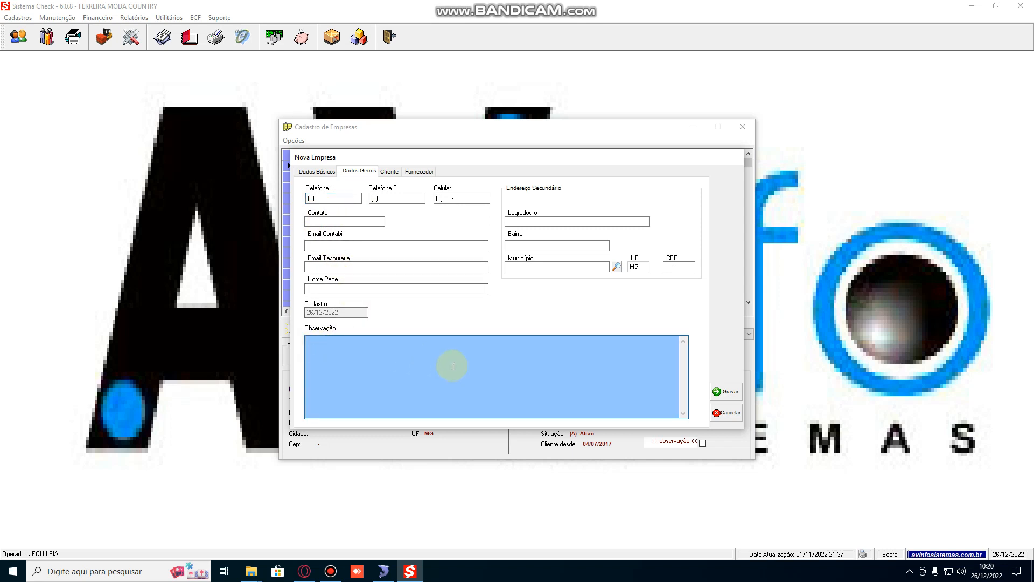
{"action": "left_click", "coordinate": [389, 172]}
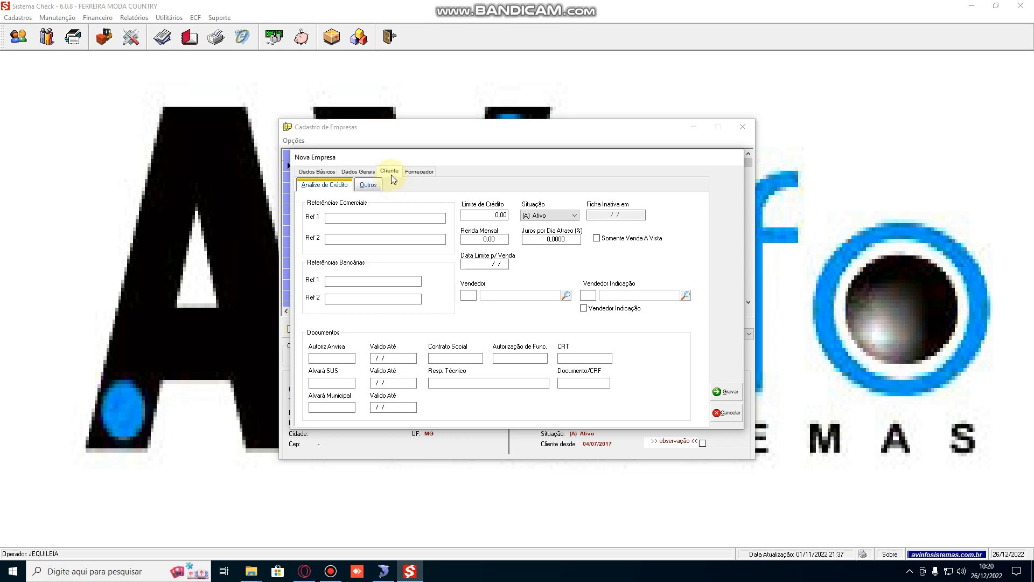
{"action": "left_click", "coordinate": [362, 213]}
{"action": "key", "text": "Return"}
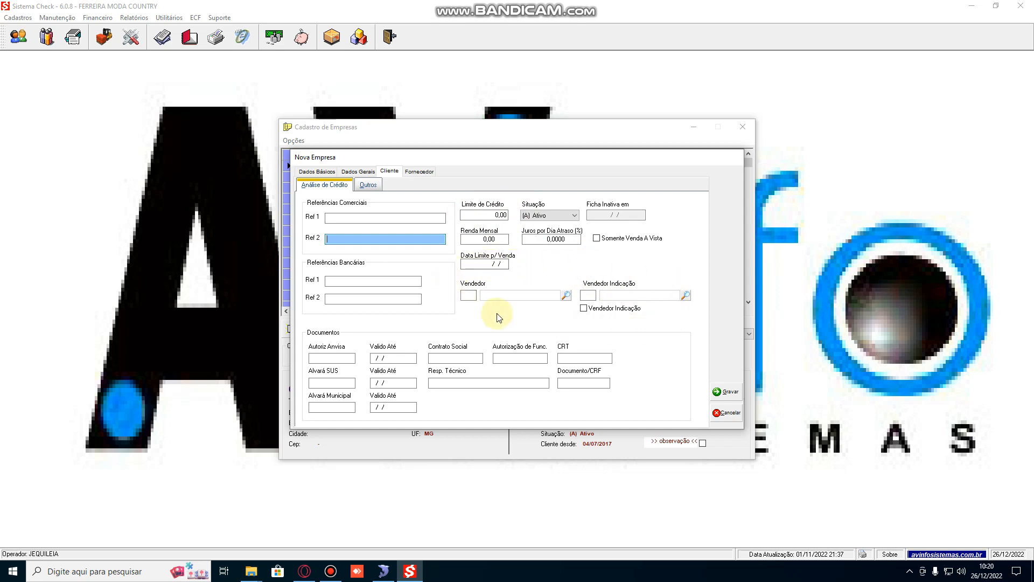
{"action": "left_click", "coordinate": [373, 186]}
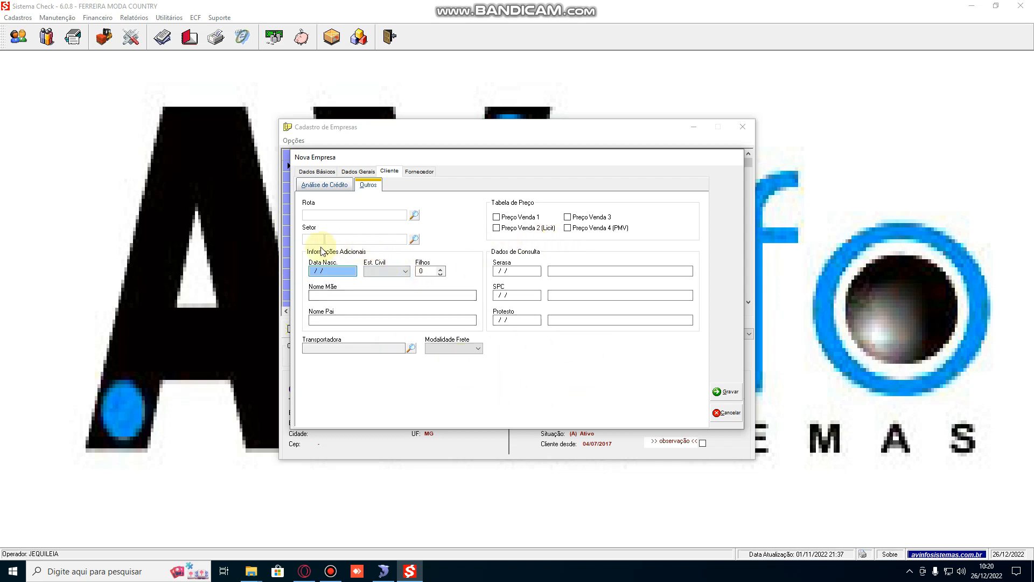
{"action": "left_click", "coordinate": [346, 295]}
{"action": "left_click", "coordinate": [344, 318]}
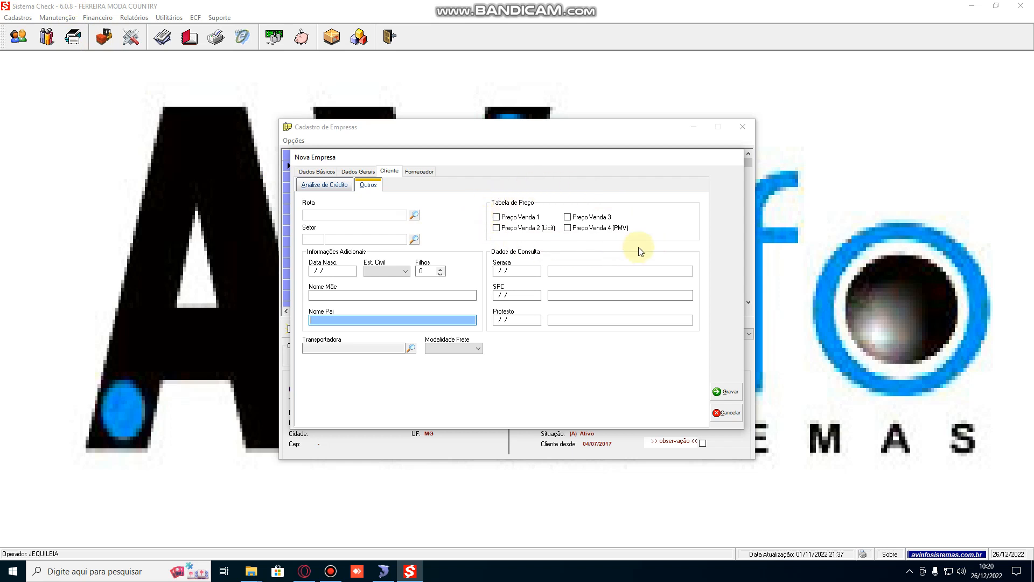
Toggle the Preço Venda 2 (Licit) price table on and off, then cancel the new company registration.
{"action": "left_click", "coordinate": [497, 229]}
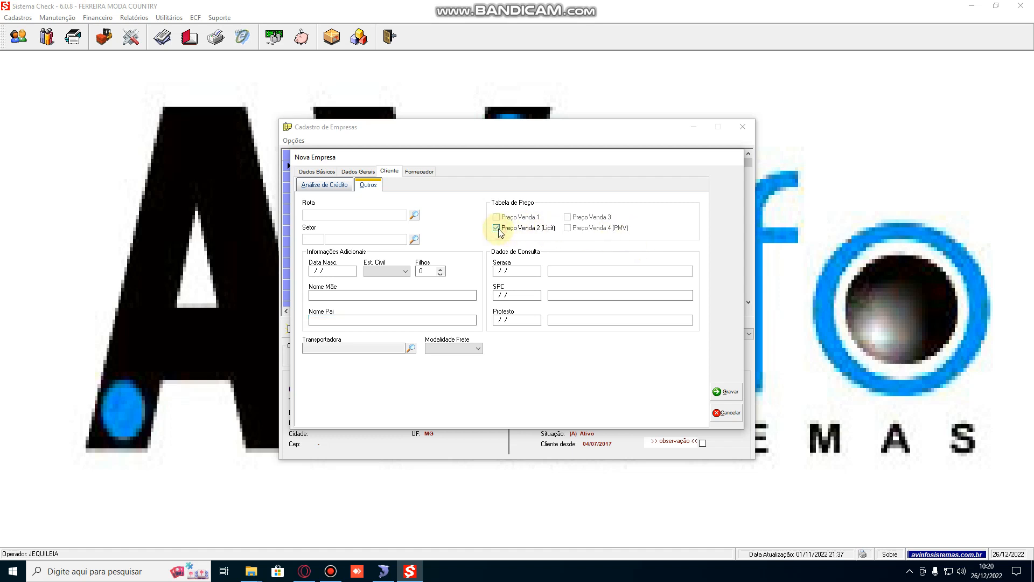
{"action": "left_click", "coordinate": [497, 228]}
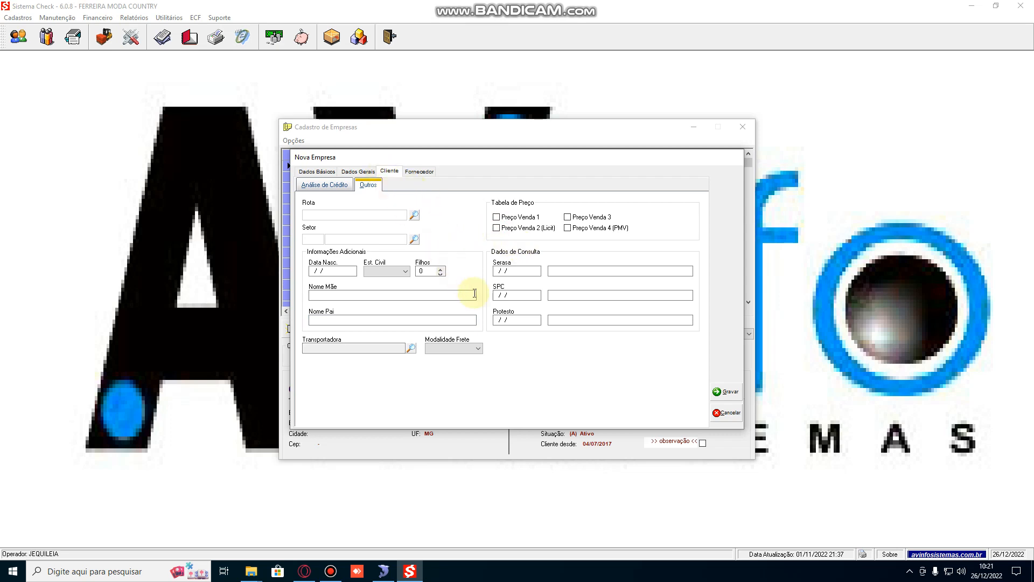
{"action": "left_click", "coordinate": [727, 414]}
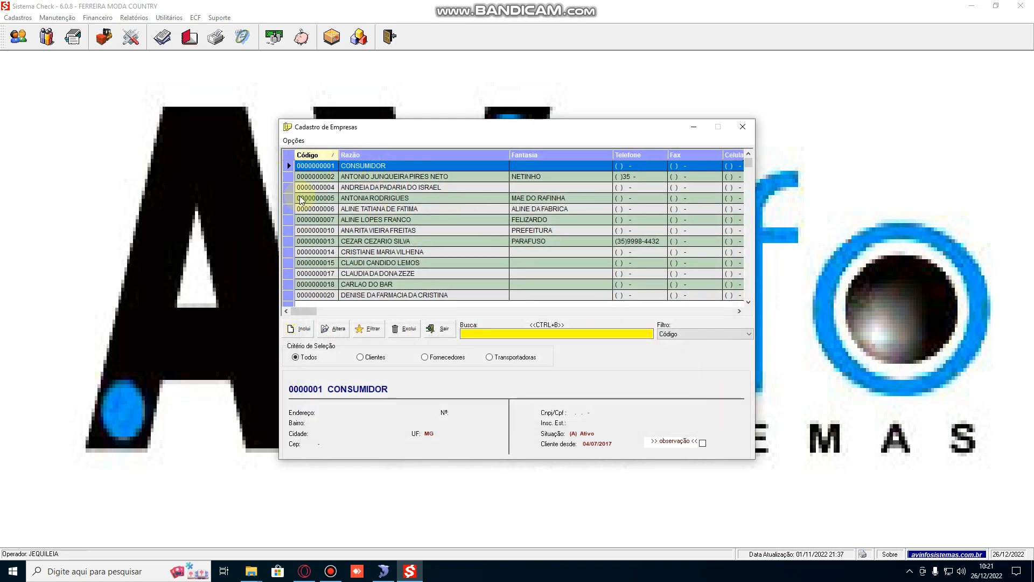
{"action": "key", "text": "Down"}
{"action": "key", "text": "Down"}
{"action": "key", "text": "Down"}
{"action": "key", "text": "Down"}
{"action": "key", "text": "Down"}
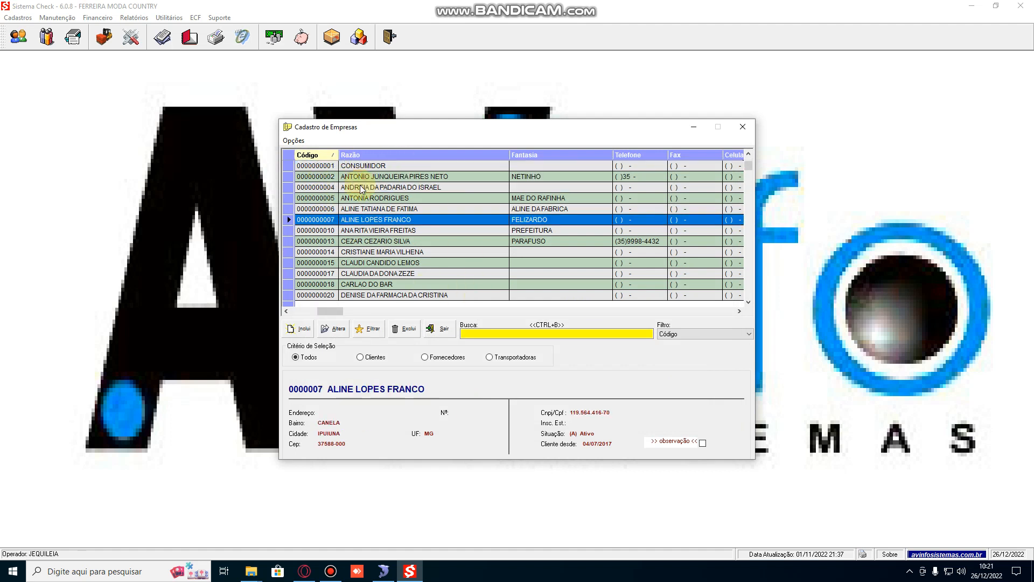
{"action": "scroll", "coordinate": [362, 189], "scroll_direction": "down", "scroll_amount": 8}
{"action": "scroll", "coordinate": [362, 190], "scroll_direction": "up", "scroll_amount": 13}
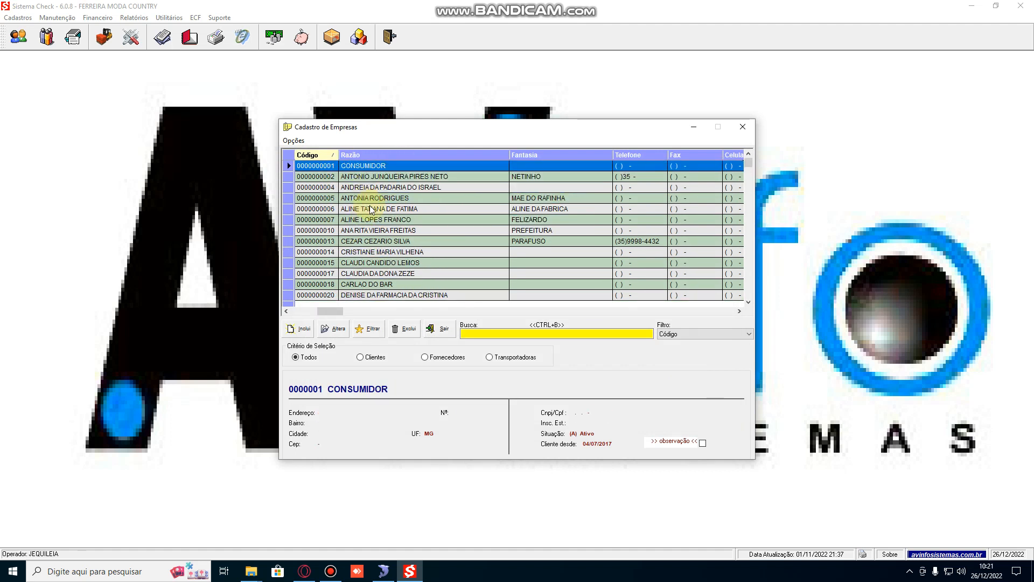
Search the company list by <<Palavra Chave>> for FABIANO and dismiss the message.
{"action": "left_click", "coordinate": [677, 336]}
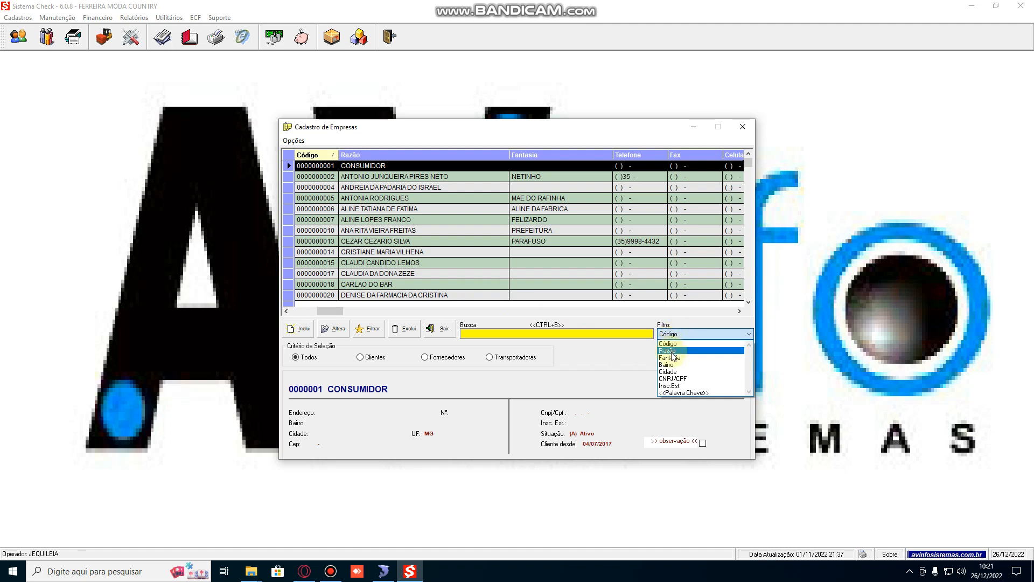
{"action": "left_click", "coordinate": [690, 395]}
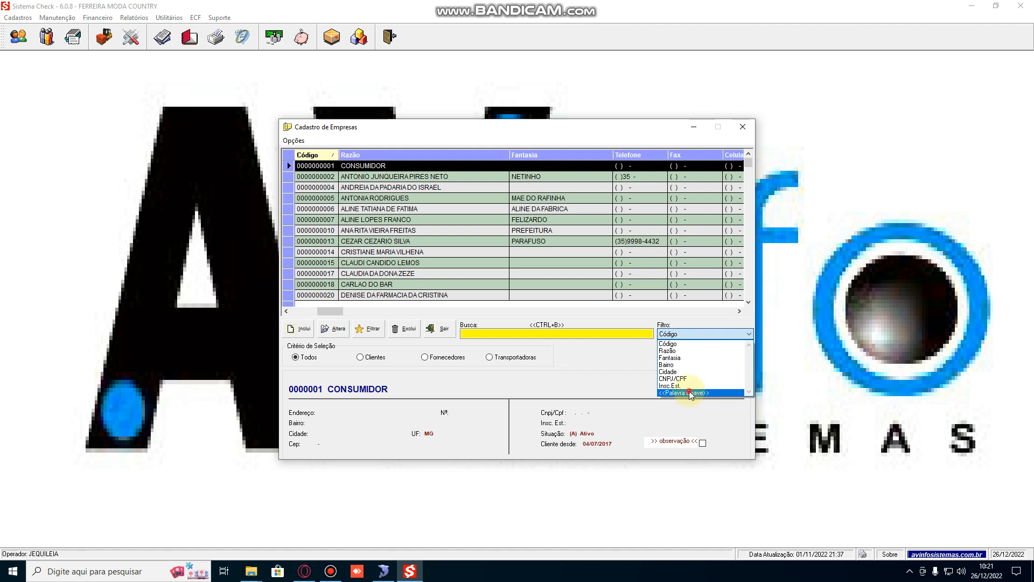
{"action": "left_click", "coordinate": [476, 333]}
{"action": "type", "text": "F"}
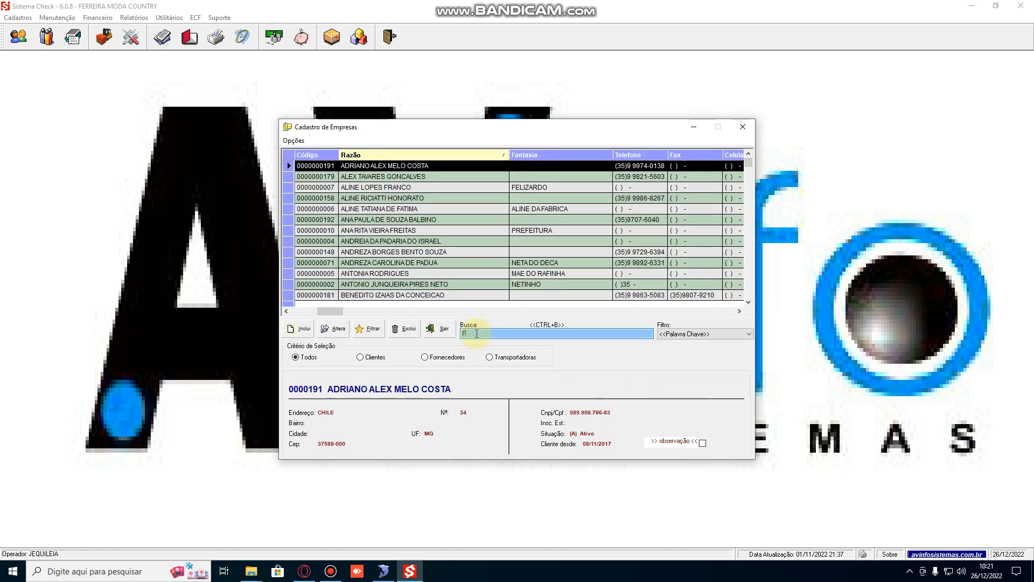
{"action": "type", "text": "ABIANO"}
{"action": "left_click", "coordinate": [490, 333]}
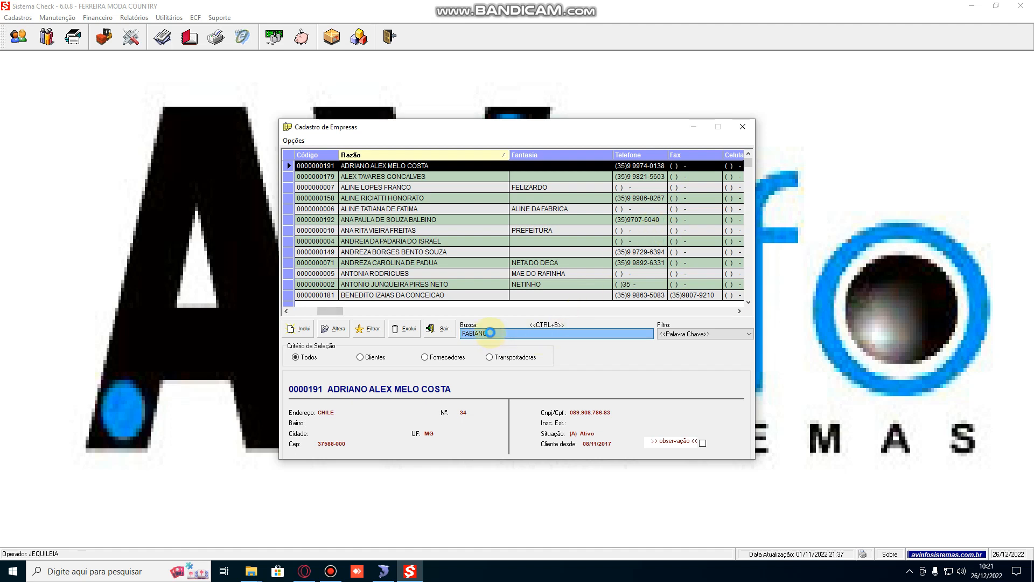
{"action": "key", "text": "Return"}
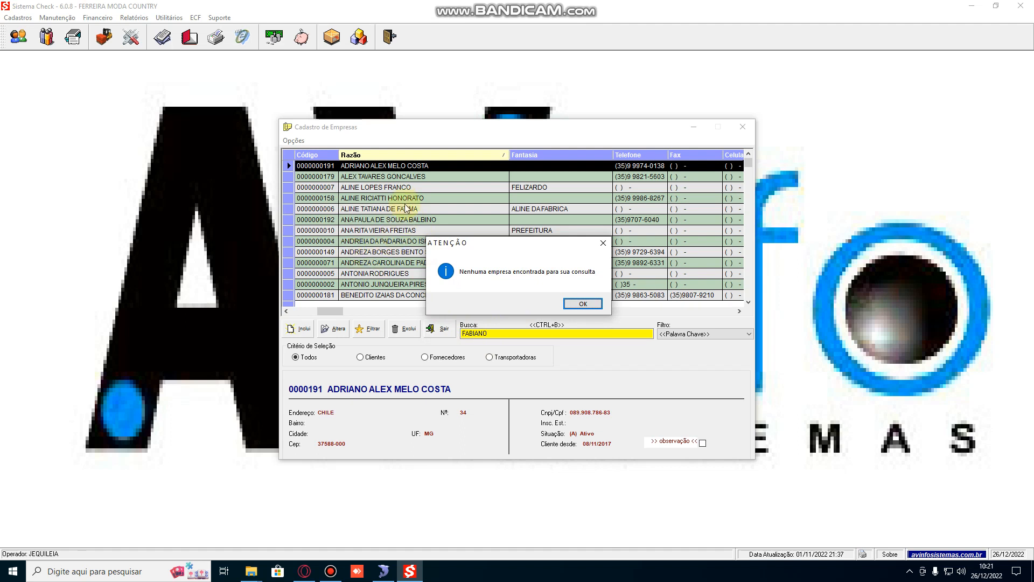
{"action": "left_click", "coordinate": [582, 303]}
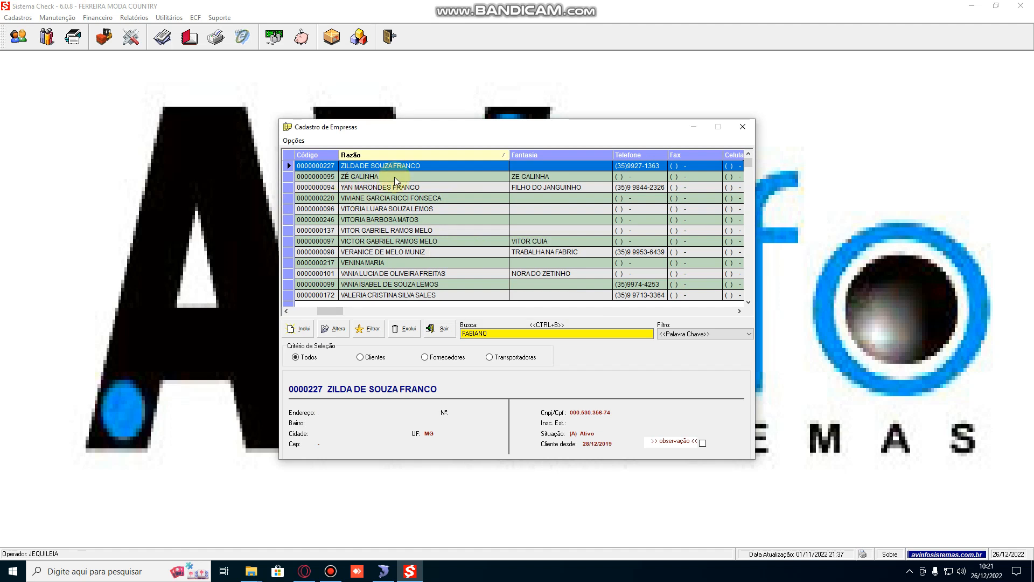